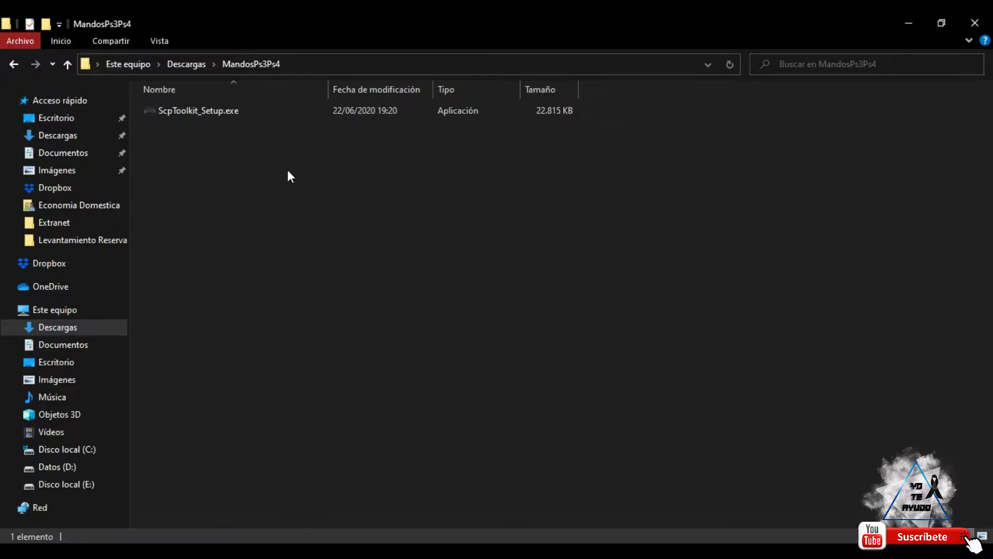
- Launch ScpToolkit_Setup.exe, agree to the license terms and continue to the feature selection with the default installation folder
click(213, 113)
double_click(212, 113)
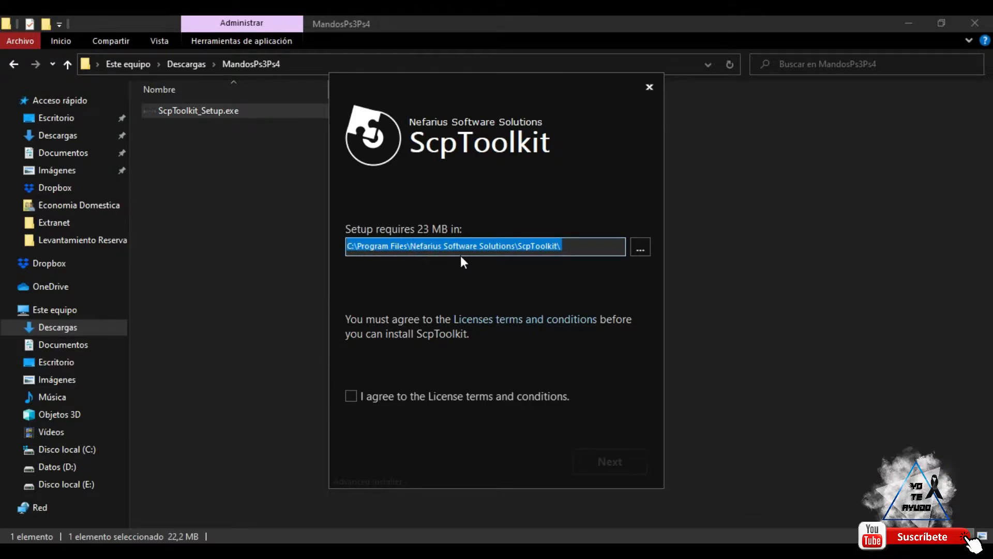
click(363, 396)
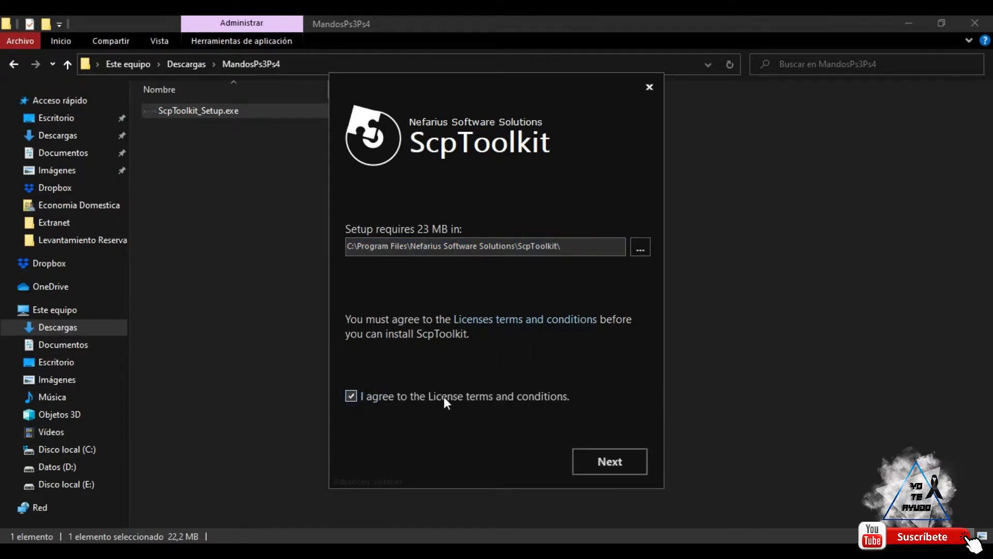
click(600, 464)
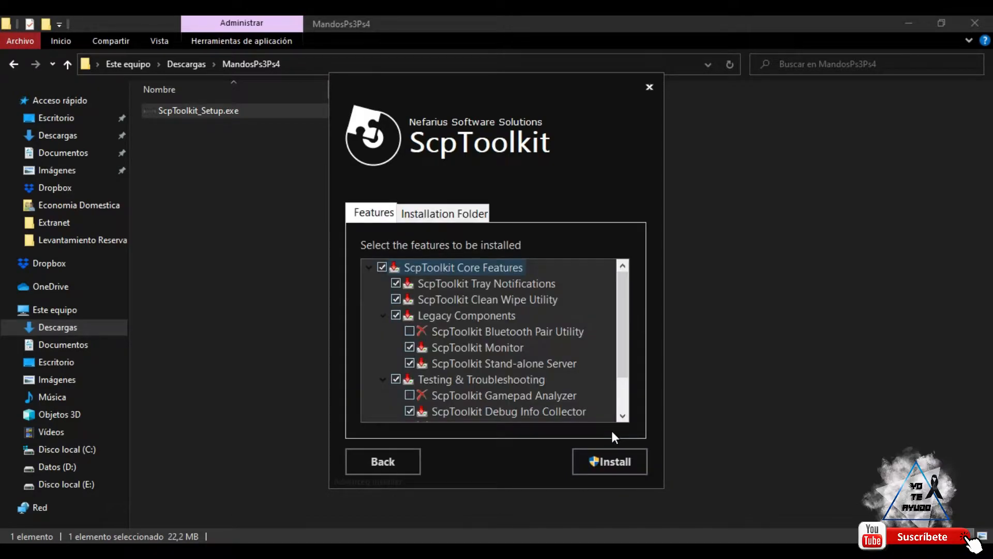
- Add the Bluetooth Pair Utility, Gamepad Analyzer, Debug Symbols and Profile Manager to the features and install ScpToolkit
click(410, 332)
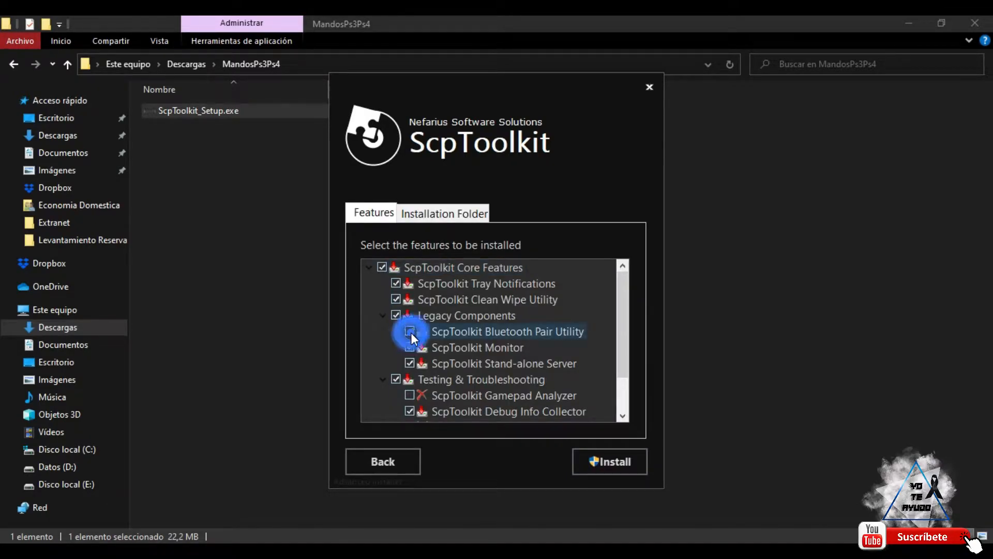
scroll(420, 373, down, 1)
click(409, 347)
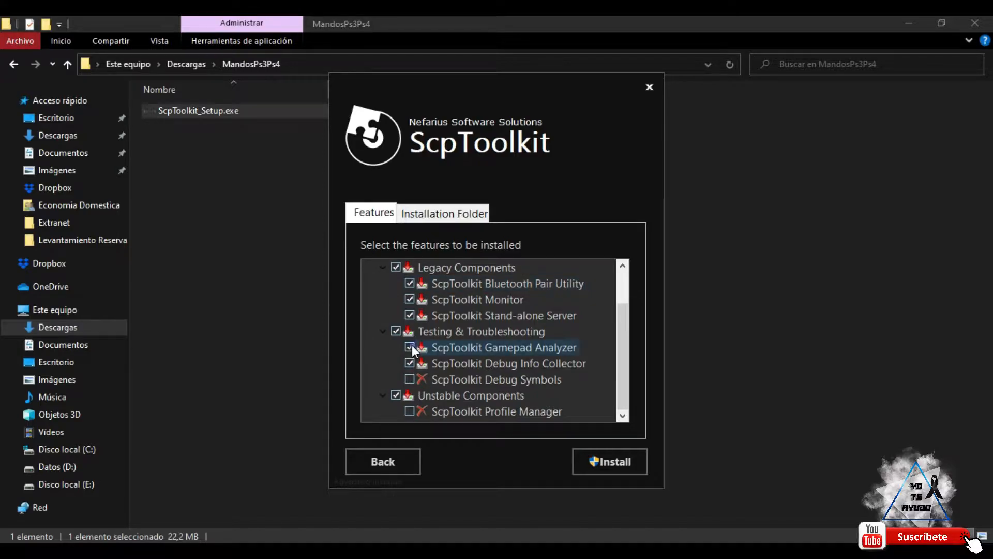
click(410, 379)
click(413, 411)
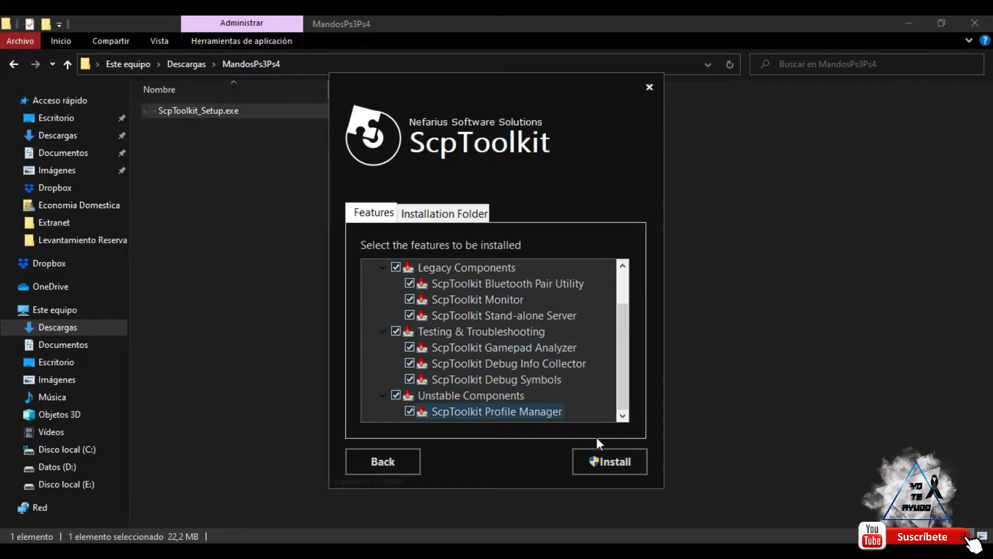
click(619, 460)
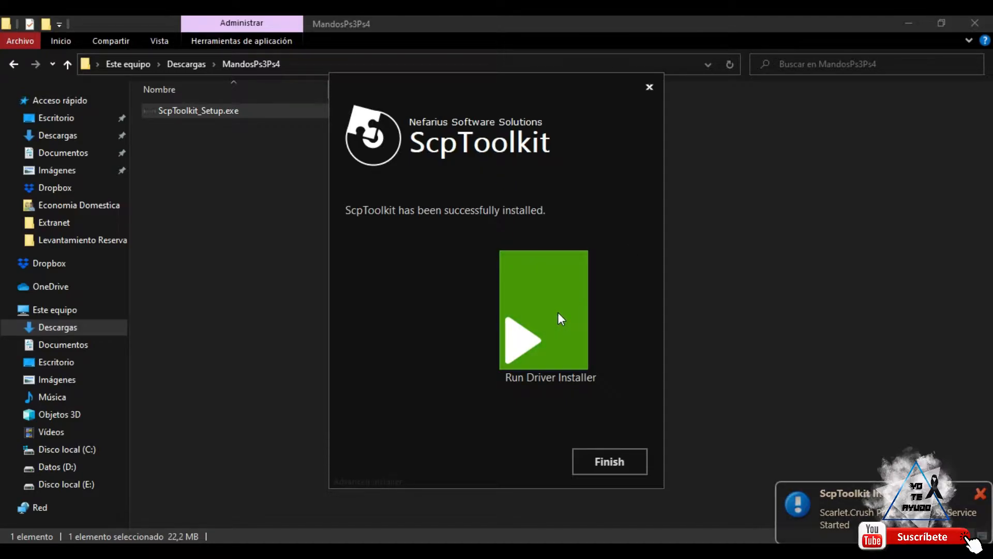
- Run the ScpToolkit Driver Installer and exclude the Bluetooth driver from the installation
click(550, 328)
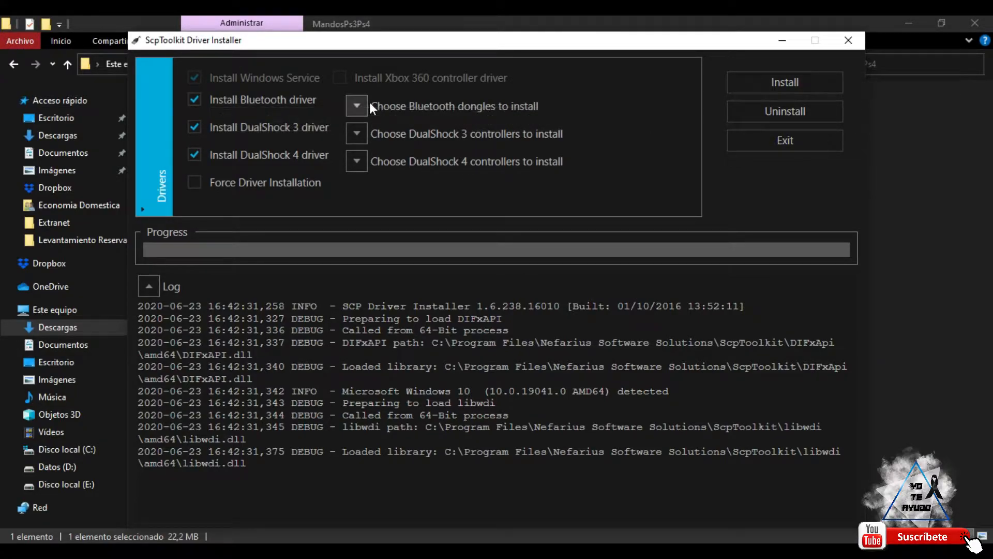
click(191, 98)
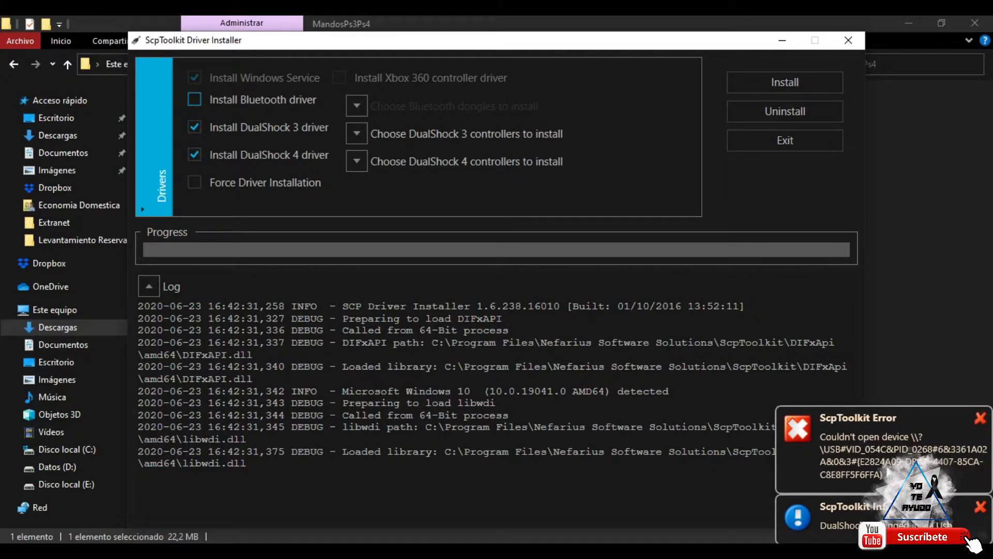
- Look through the DualShock 3 controllers available to install for the connected gamepad
click(358, 137)
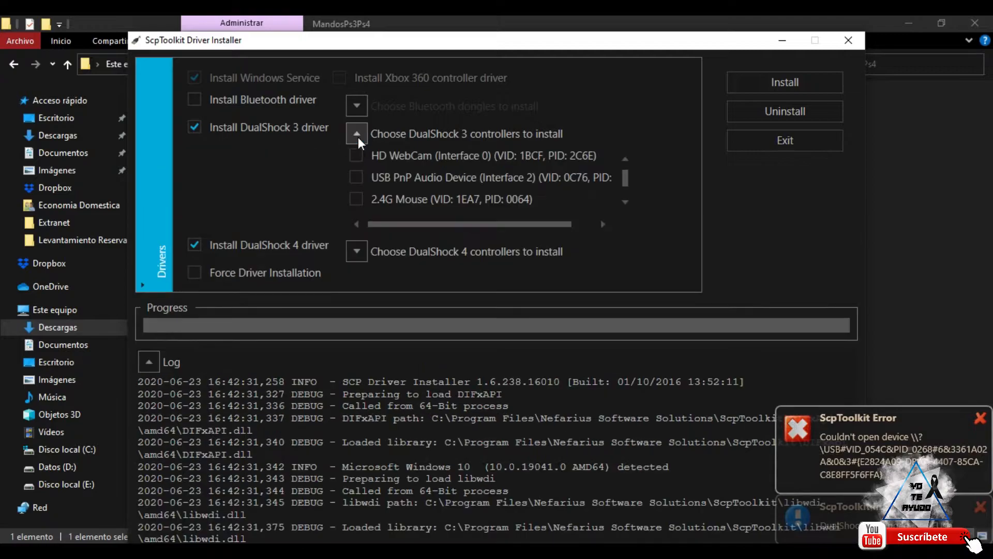
click(626, 201)
click(625, 159)
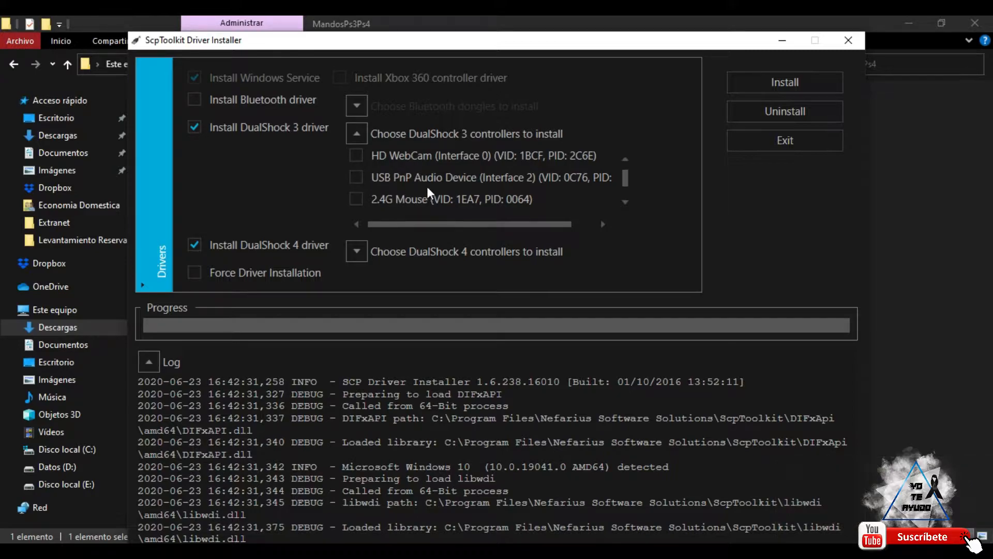
click(625, 202)
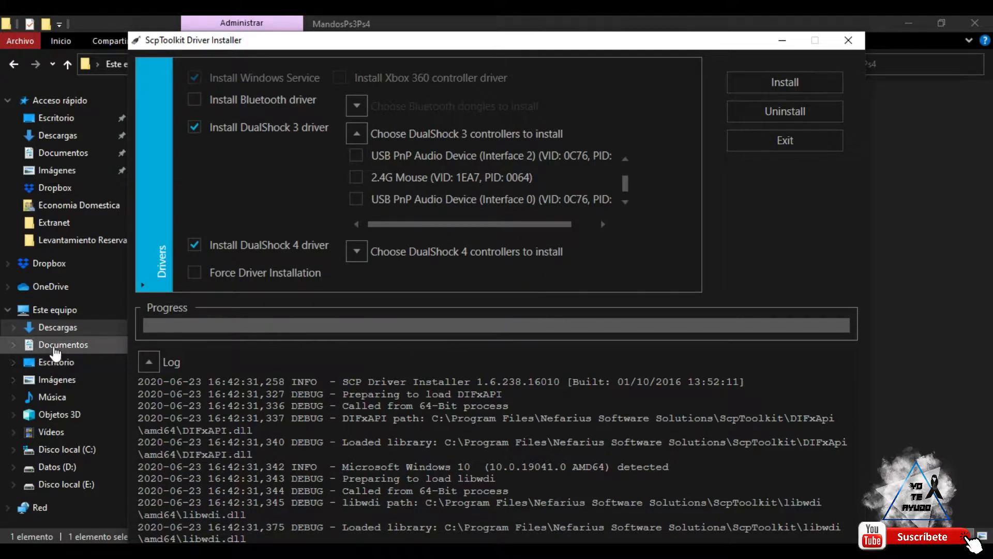
- Check for PS(R) Gamepad among the universal serial bus devices in Windows Device Manager, then minimize the Device Manager and System windows
right_click(42, 312)
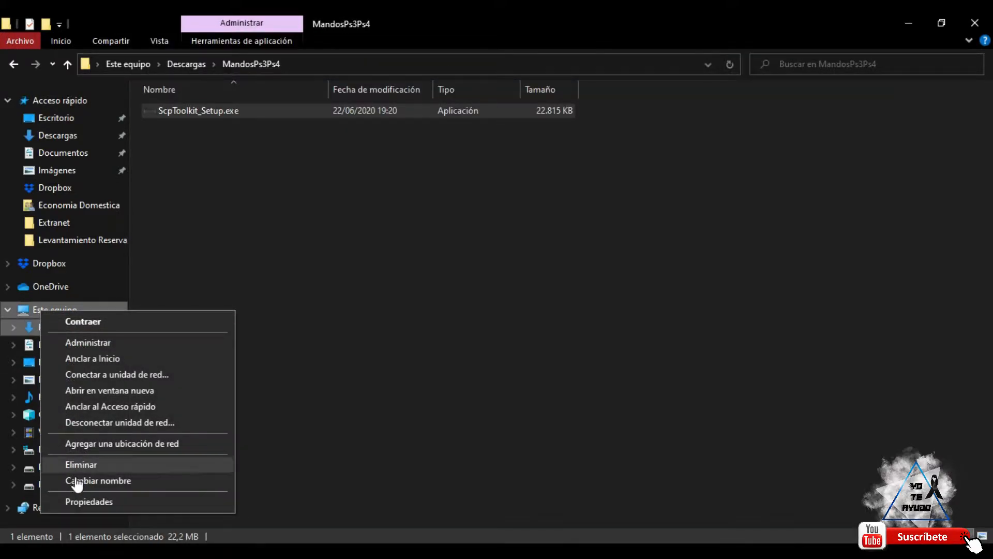
click(83, 501)
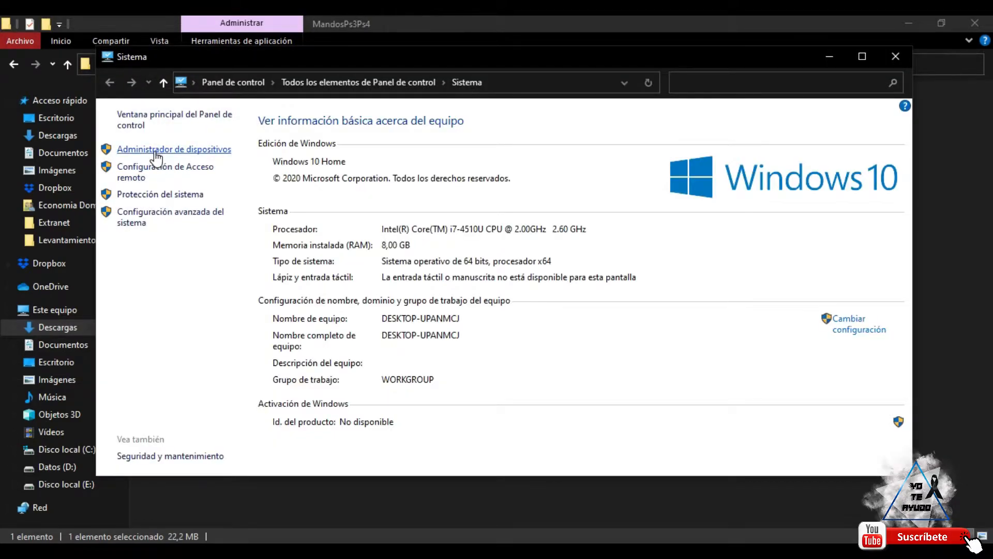
click(154, 149)
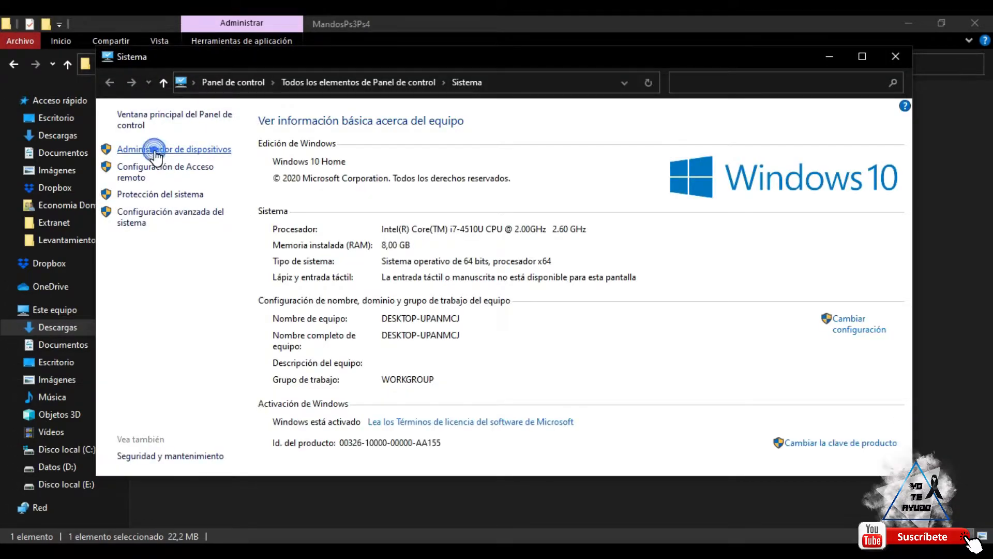
click(83, 246)
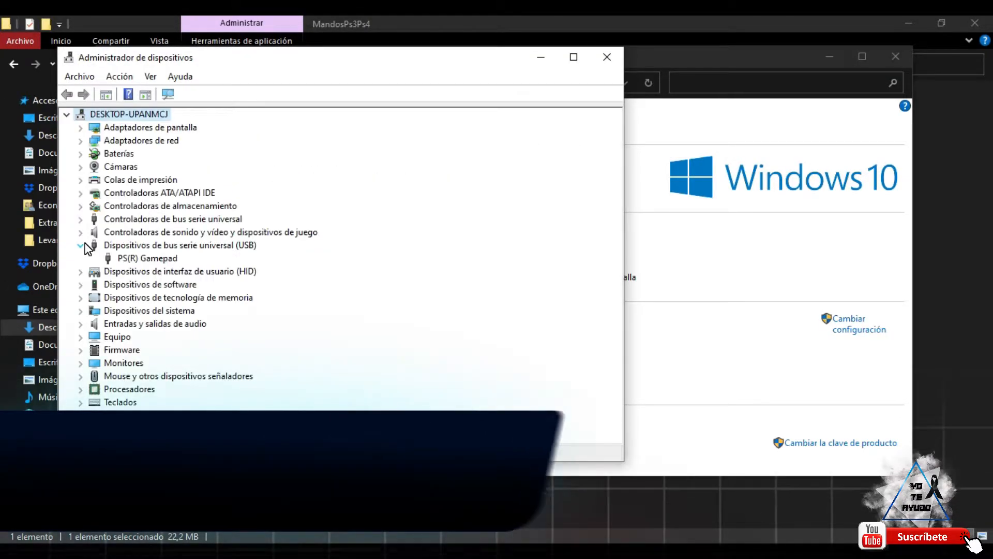
click(150, 246)
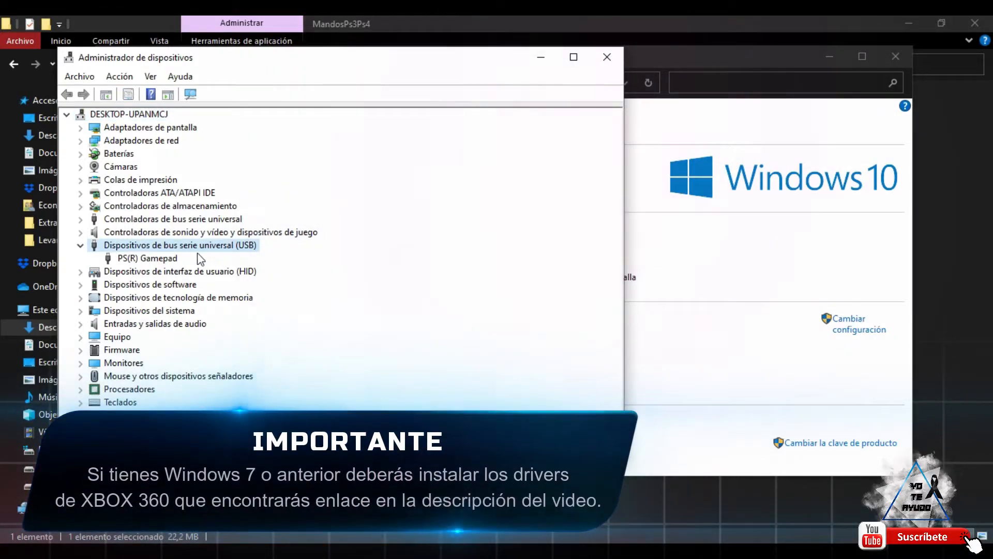
click(155, 259)
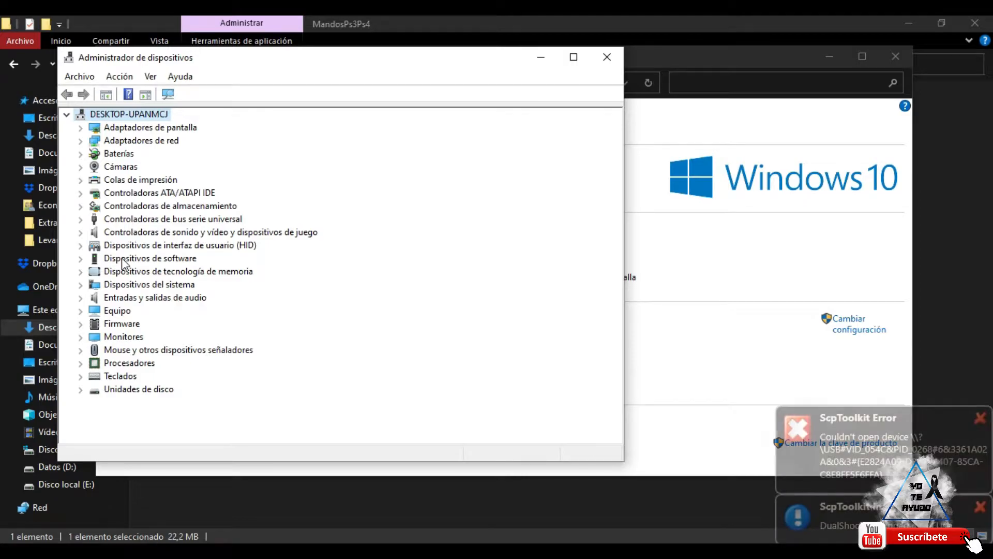
click(140, 259)
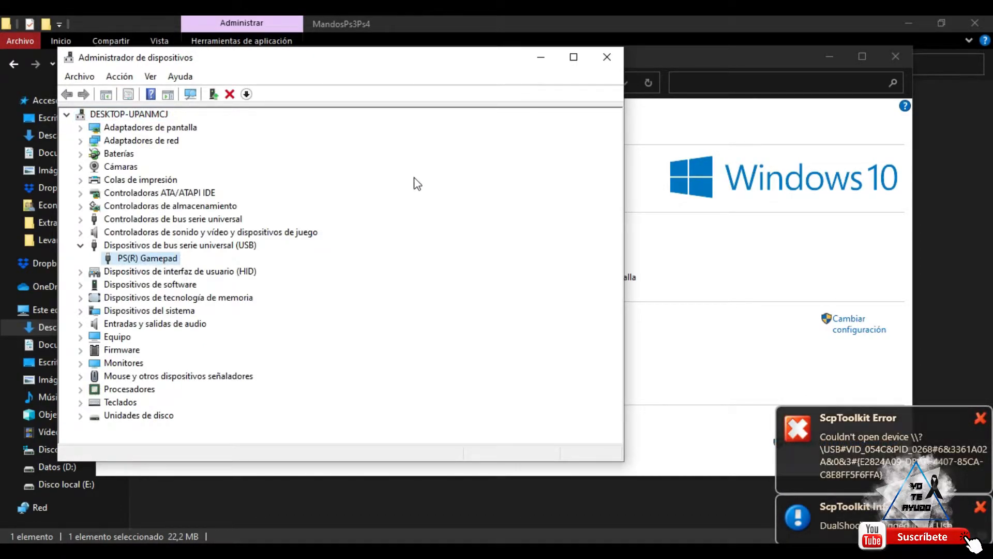
click(541, 57)
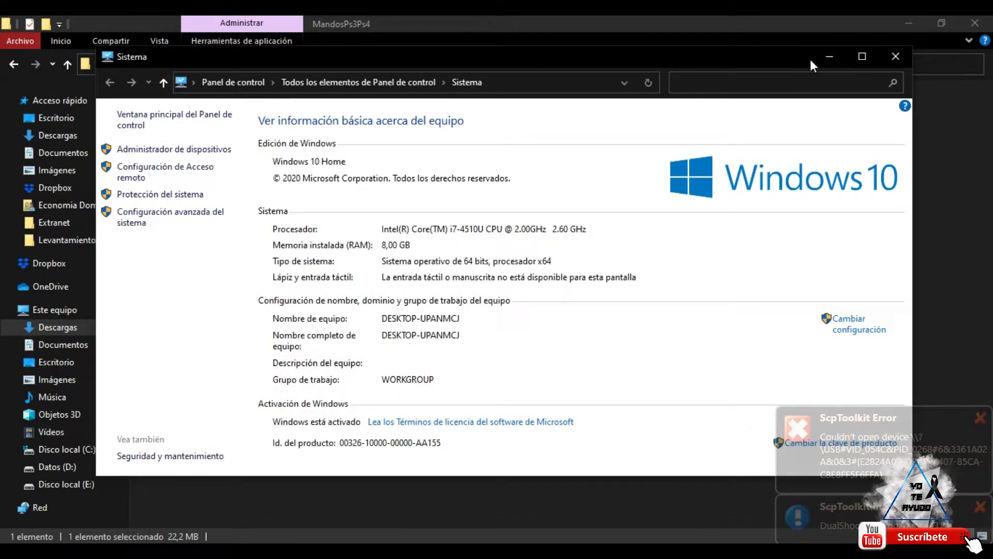
click(828, 56)
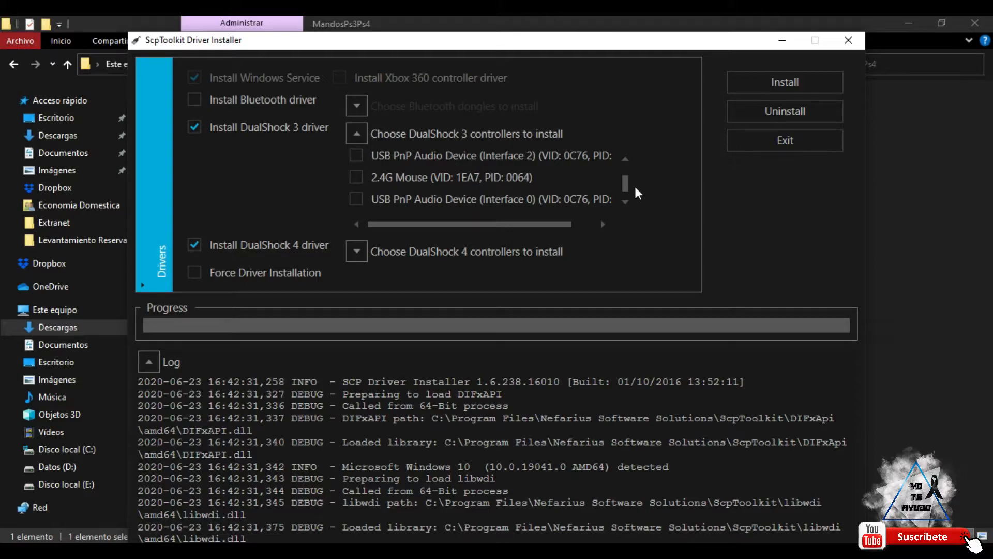
- Exclude the Bluetooth driver in the Driver Installer and choose PS(R) Gamepad (VID: 054C, PID: 0268) as the DualShock 3 controller
mouse_move(624, 182)
mouse_down()
mouse_move(622, 171)
mouse_move(622, 189)
mouse_up()
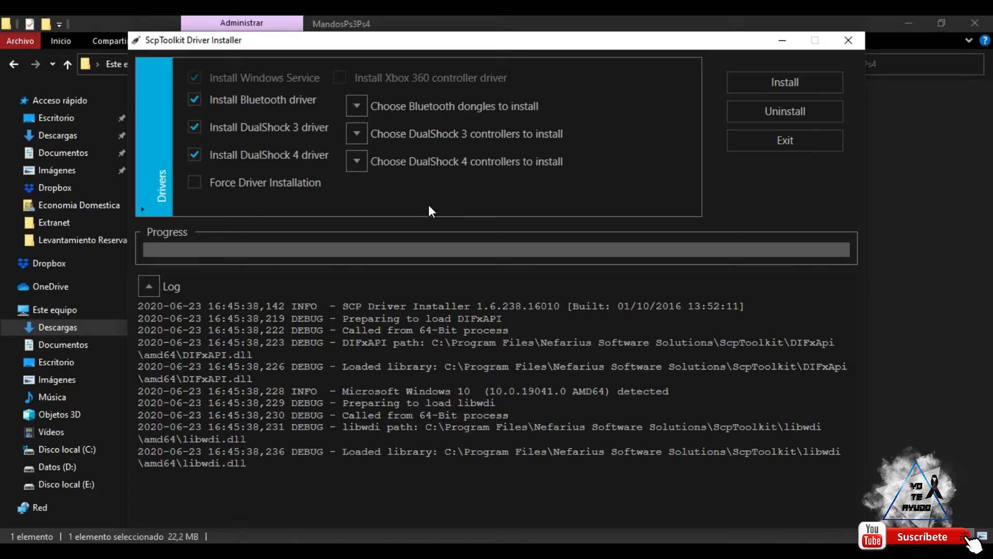
click(197, 98)
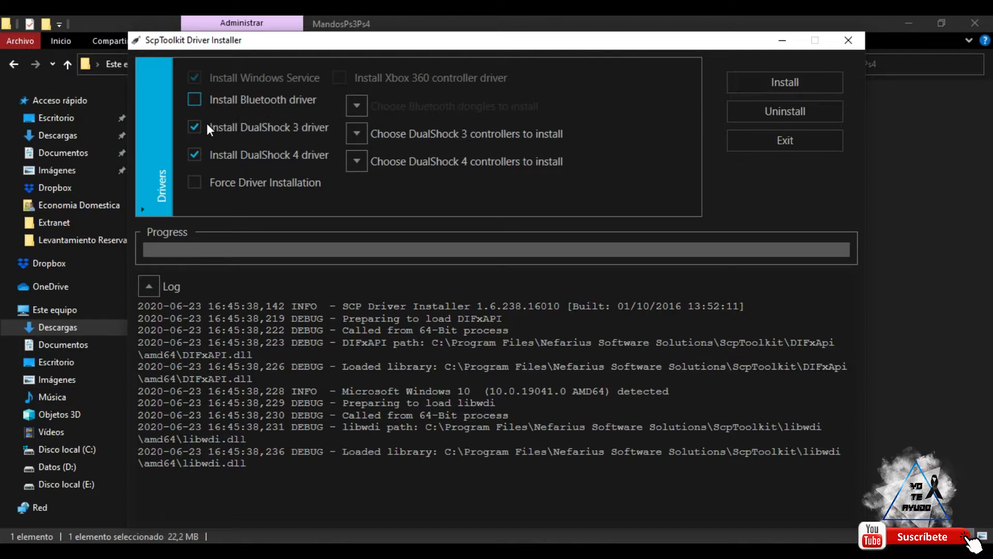
click(356, 136)
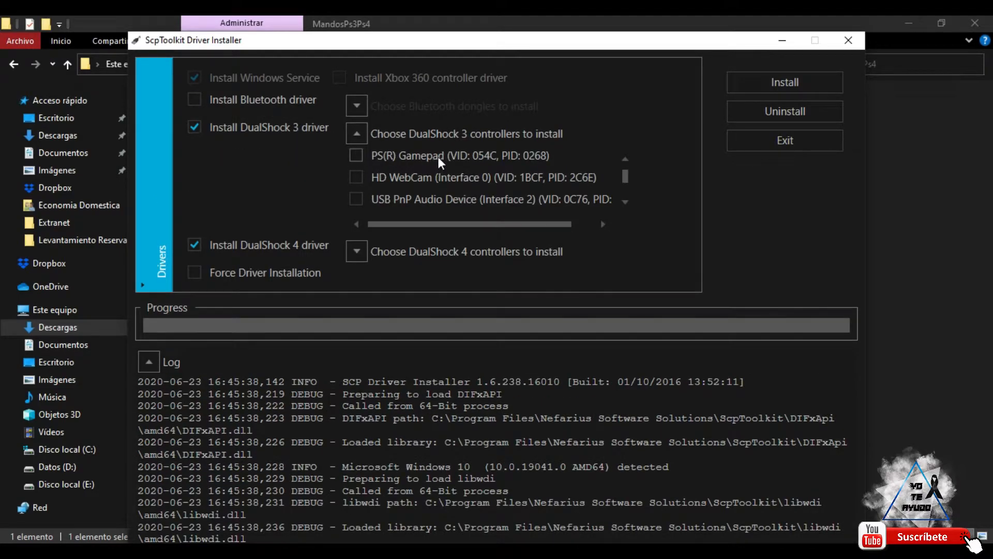
click(355, 154)
click(624, 203)
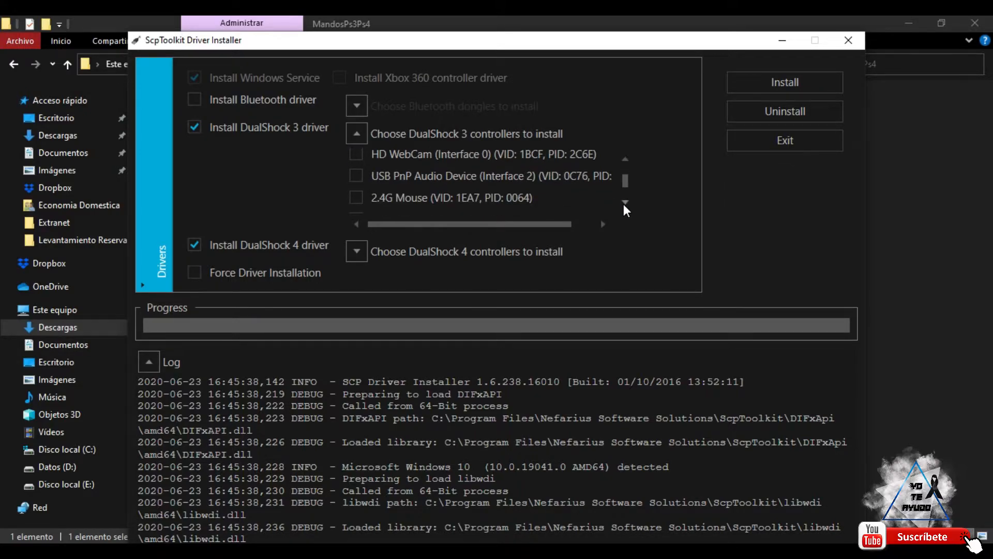
click(624, 203)
drag(628, 185, 622, 166)
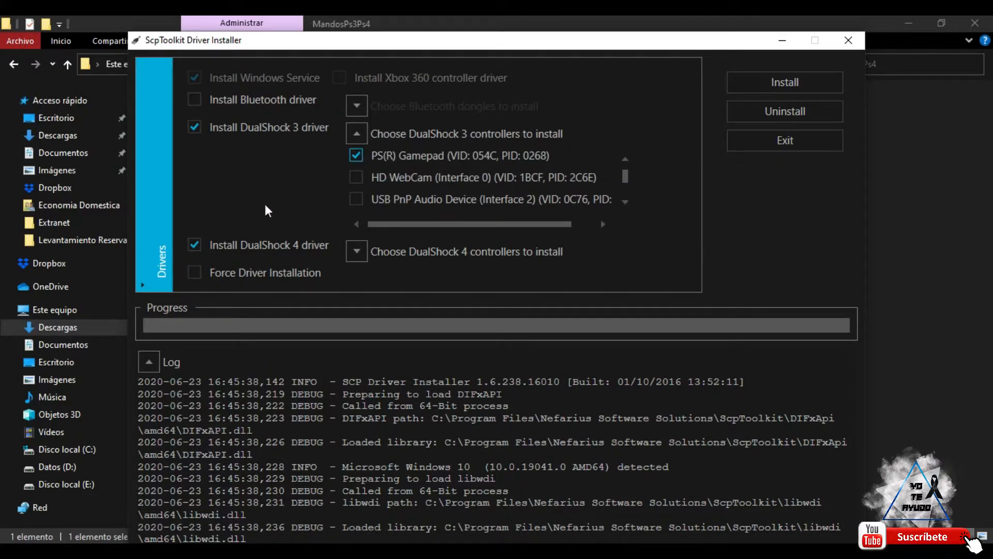
- Exclude the DualShock 4 driver, install the selected drivers and exit the Driver Installer
click(195, 245)
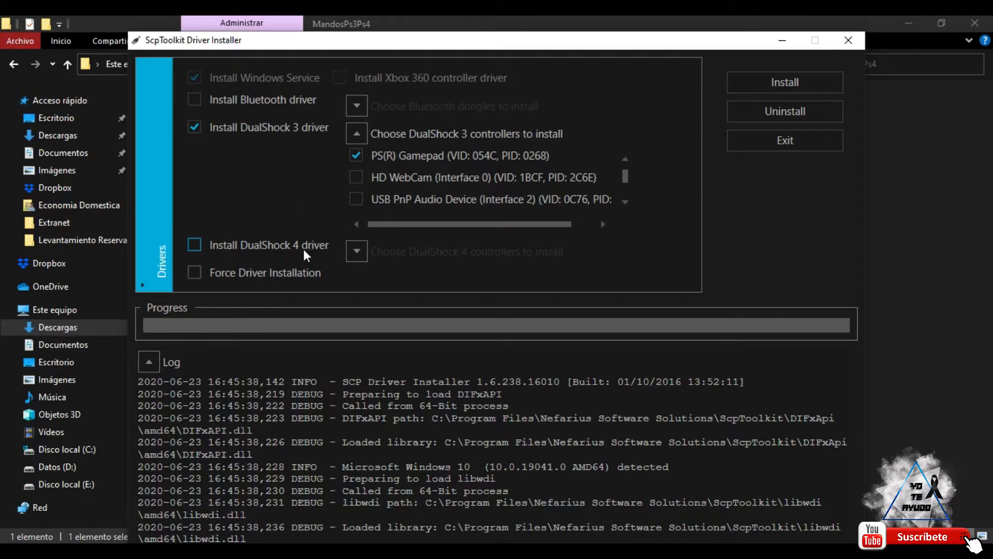
click(783, 83)
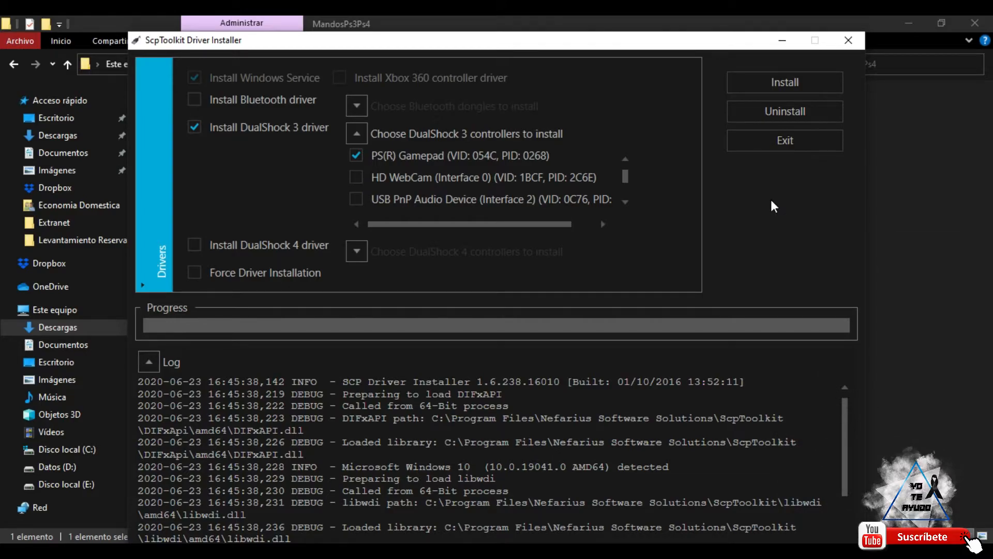
click(787, 143)
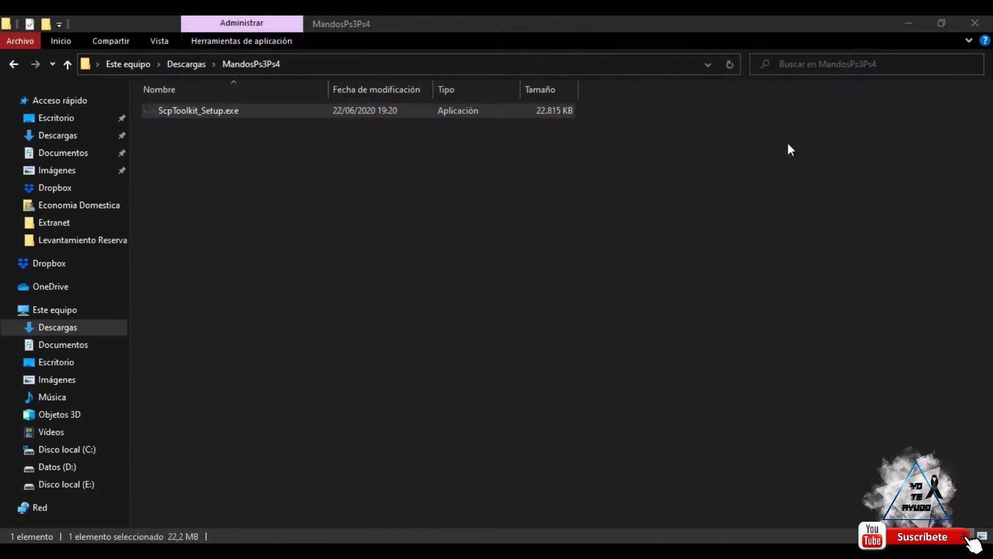
- Open Device Manager from this PC's properties and examine the Wireless Controller under sound, video and game controllers and the Xbox 360 peripherals
right_click(39, 309)
click(115, 494)
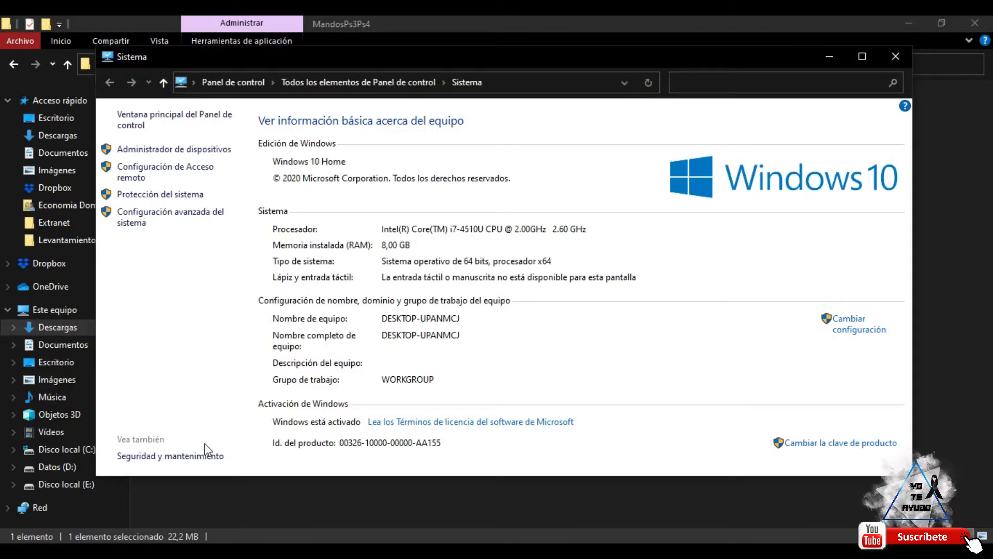
click(191, 149)
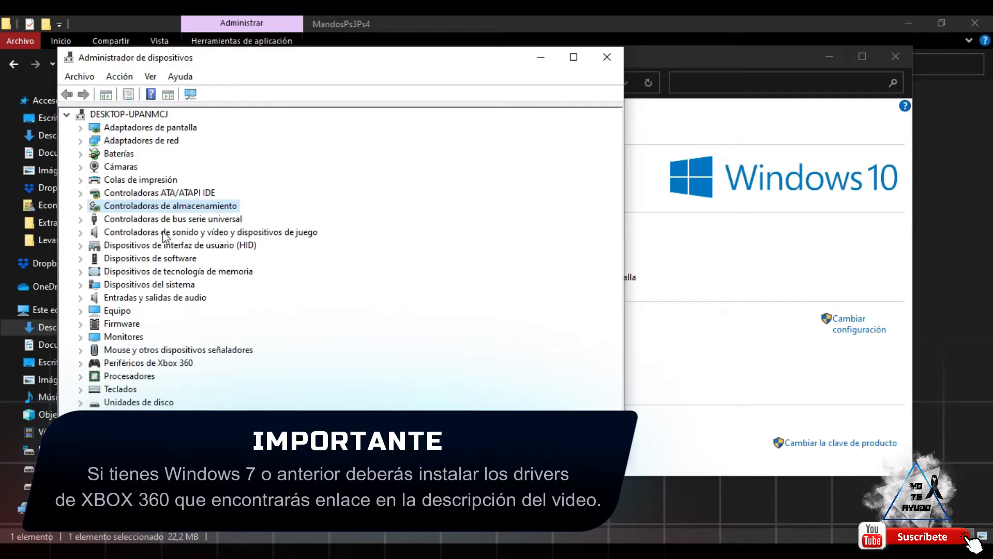
click(81, 232)
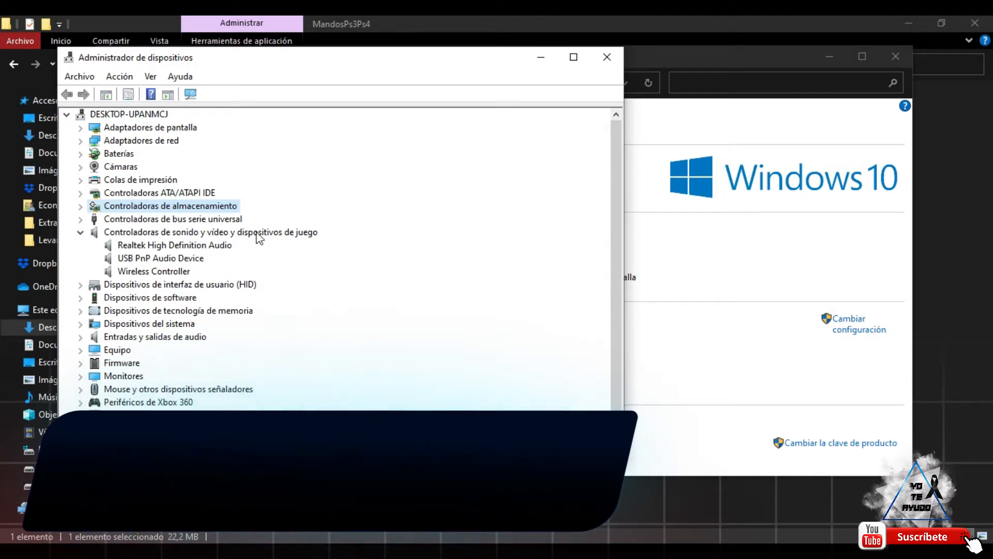
click(137, 272)
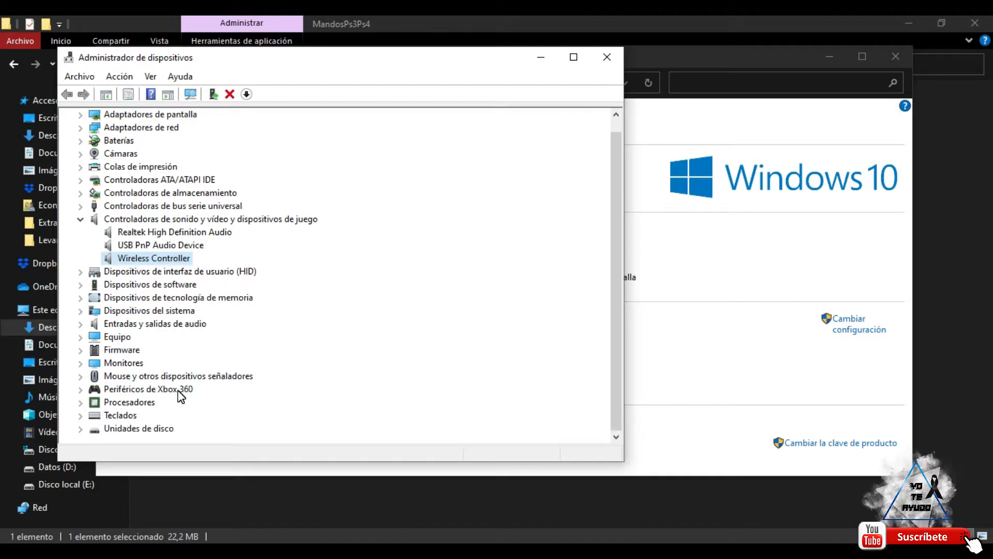
click(81, 390)
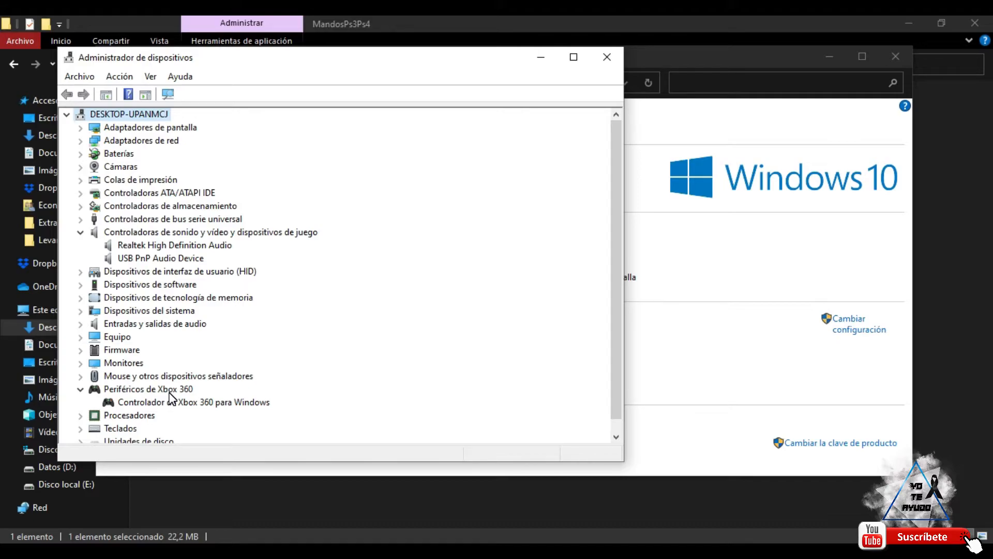
click(154, 272)
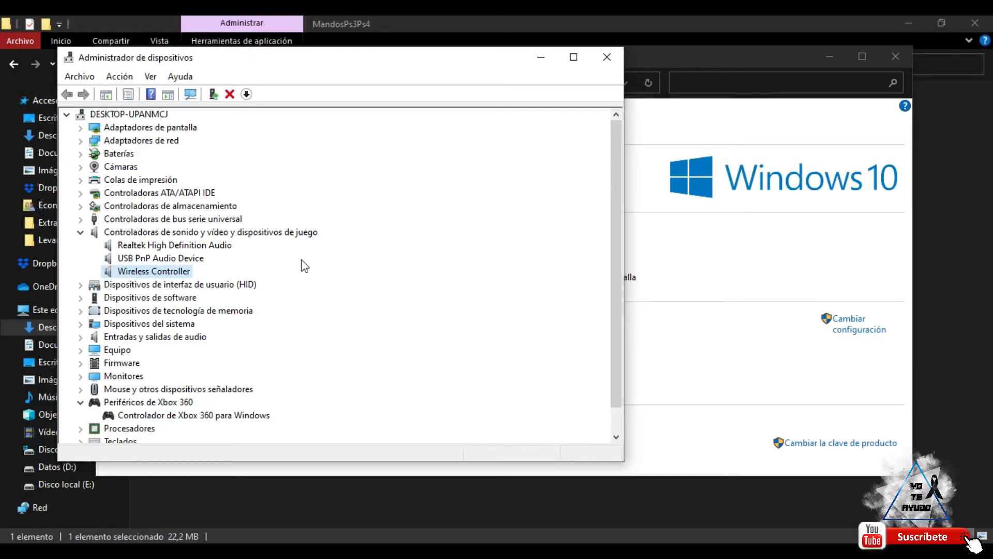
- Close the Device Manager and System windows, and exclude the Bluetooth and DualShock 3 drivers in the ScpToolkit Driver Installer
click(611, 61)
click(896, 56)
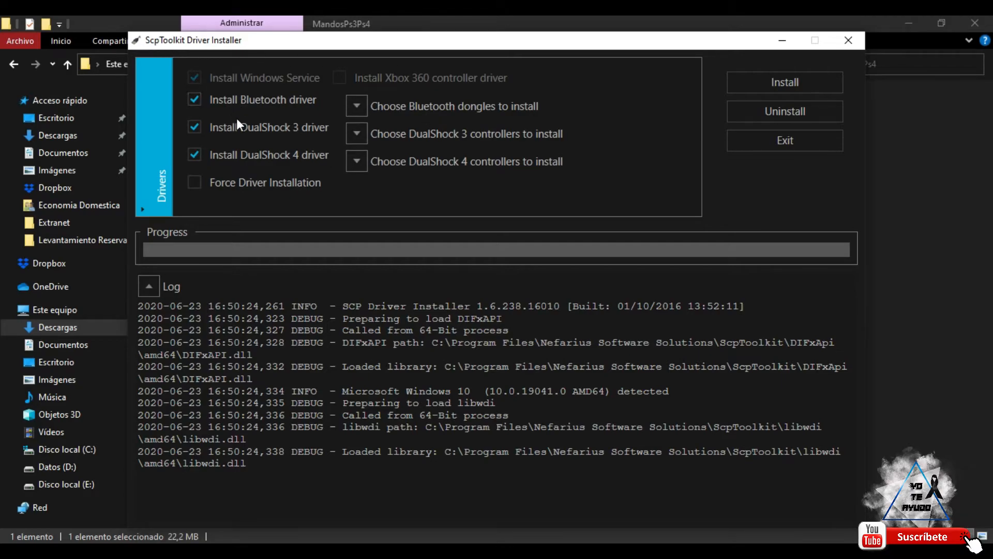
click(195, 98)
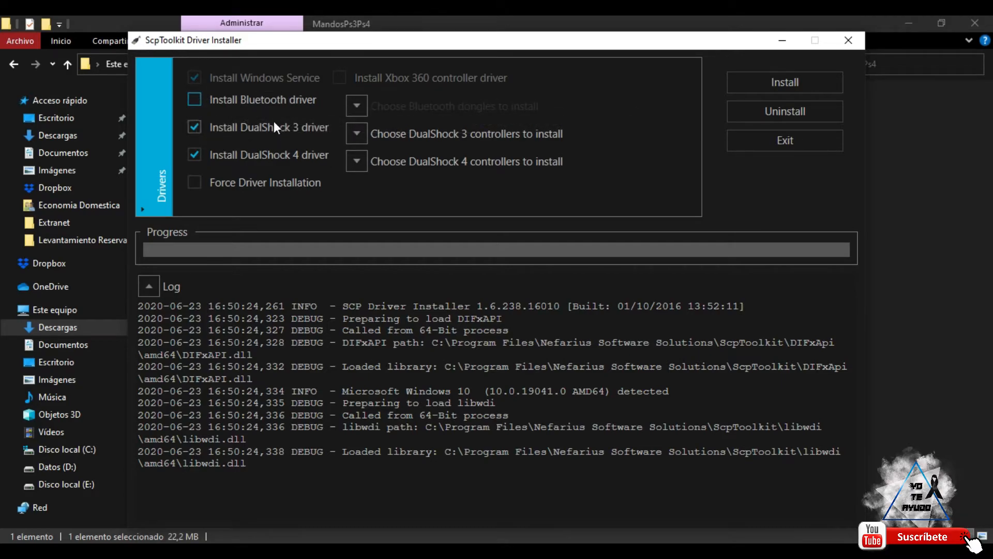
click(196, 127)
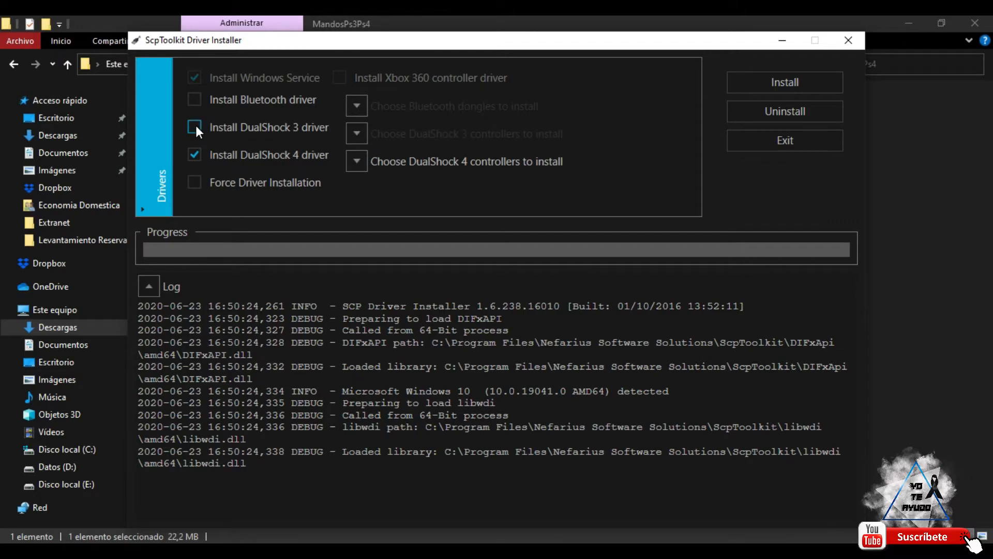
- Choose both Wireless Controller entries, Interface 0 and Interface 3 (VID: 054C), as the DualShock 4 controllers to install
click(353, 166)
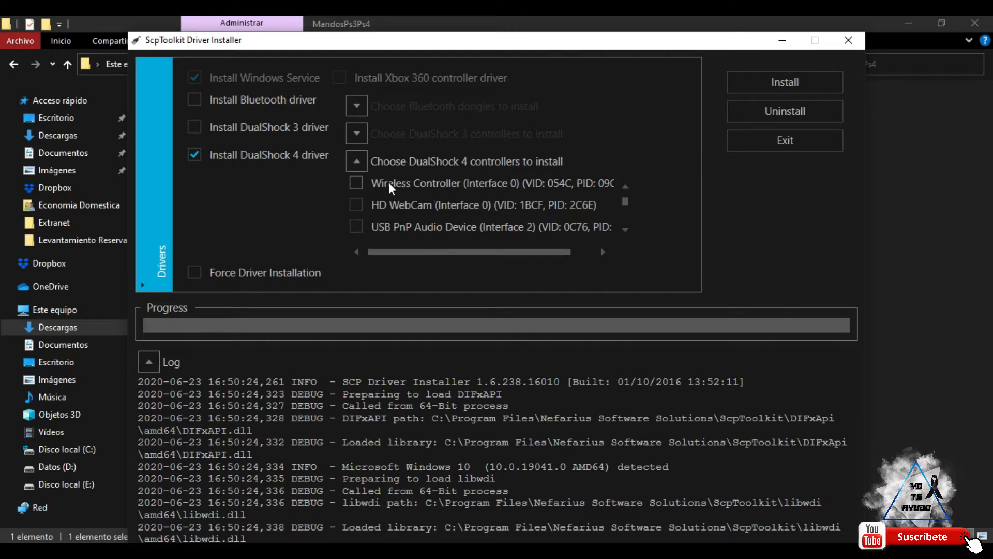
click(356, 183)
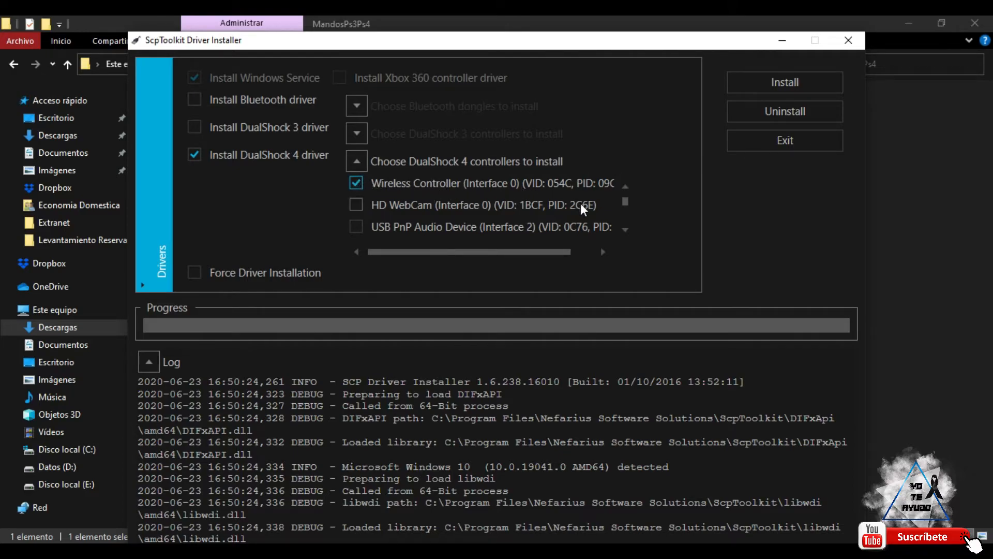
click(624, 229)
click(624, 229)
click(624, 229)
click(623, 229)
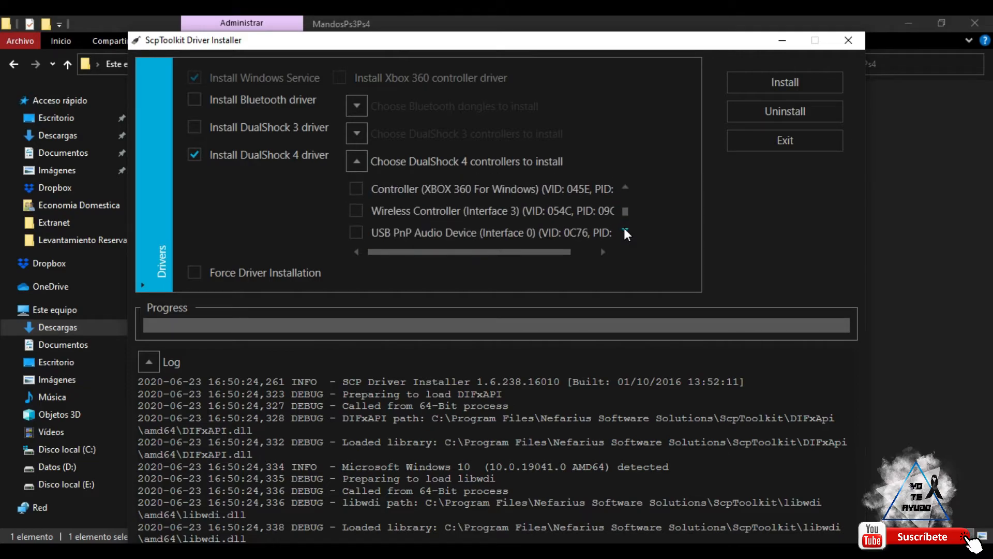
click(356, 210)
- Review the DualShock 4 controller selection and start installing the selected drivers
click(623, 187)
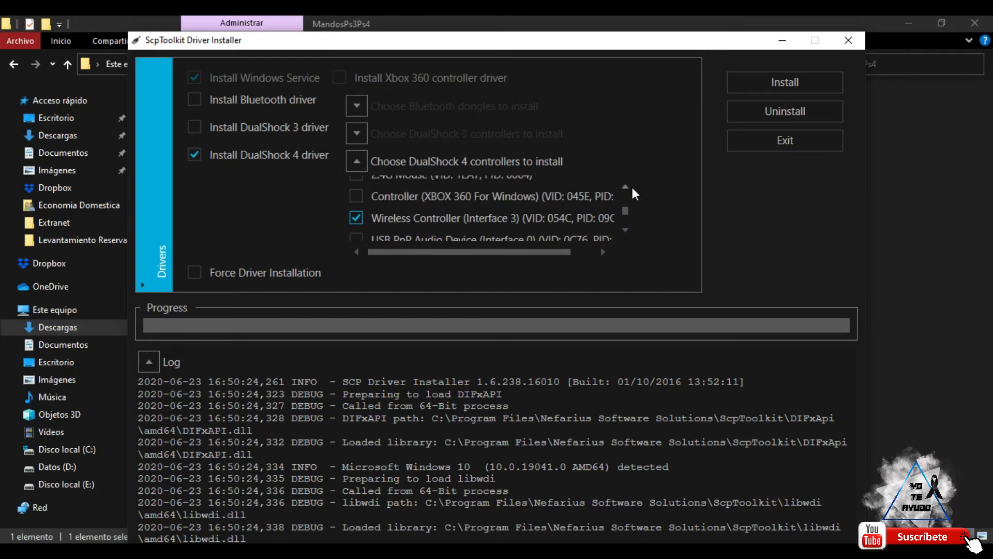
click(625, 186)
click(624, 186)
click(624, 186)
click(625, 186)
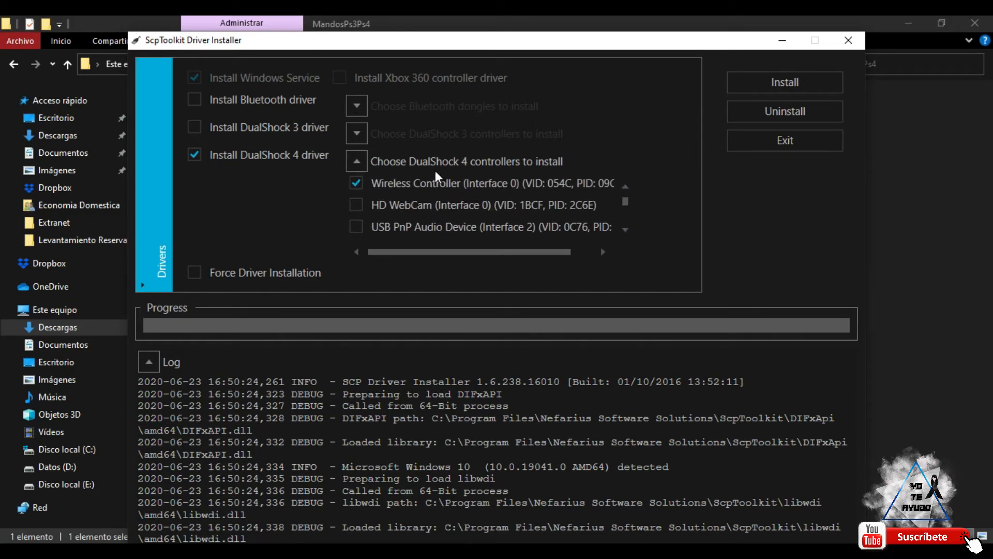
click(785, 83)
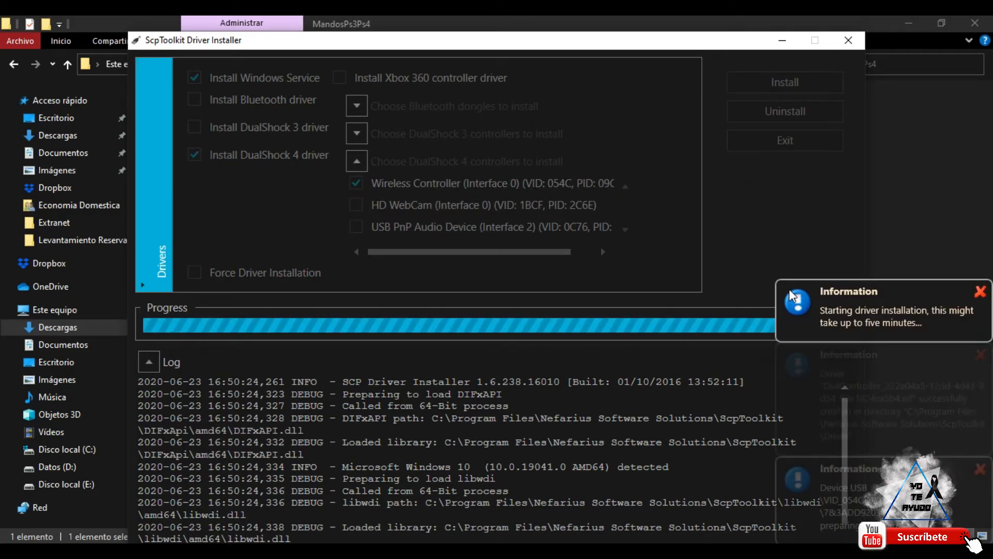